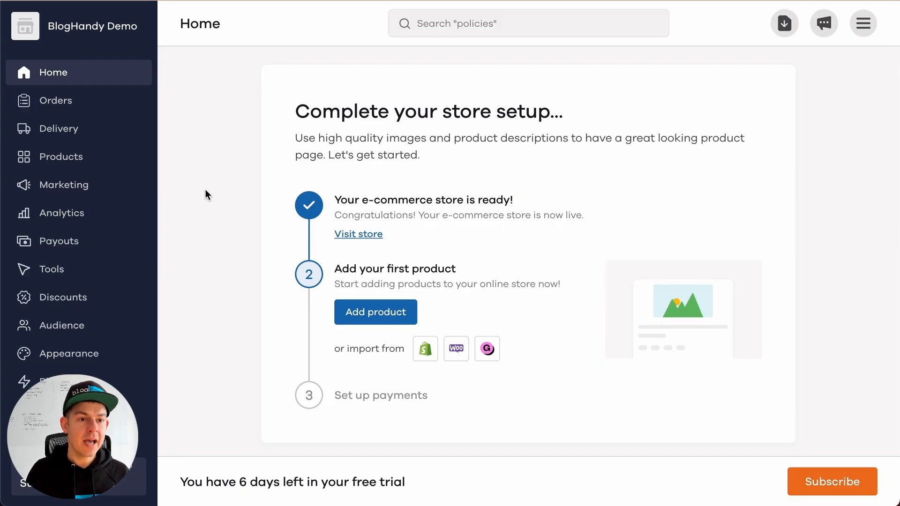
Add a new page to the online store under Appearance and title it "My Blog"
click(78, 354)
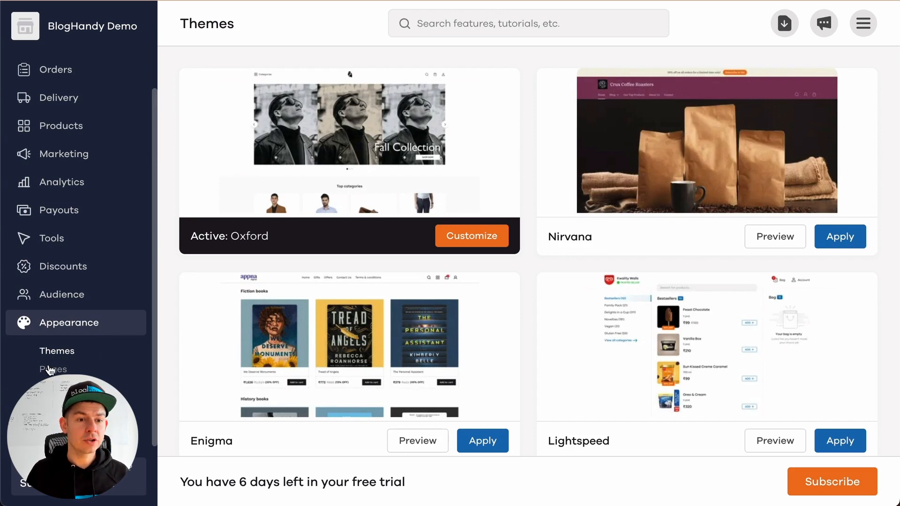
click(54, 370)
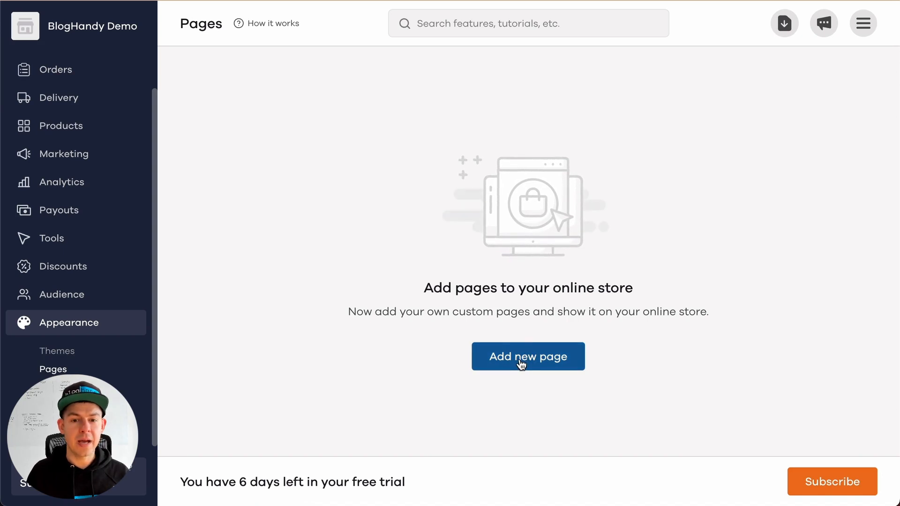
click(521, 362)
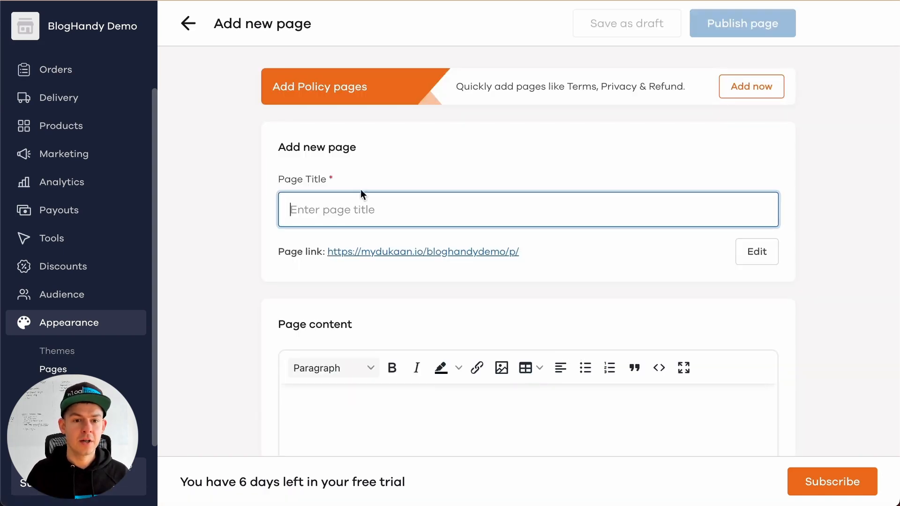
text(M)
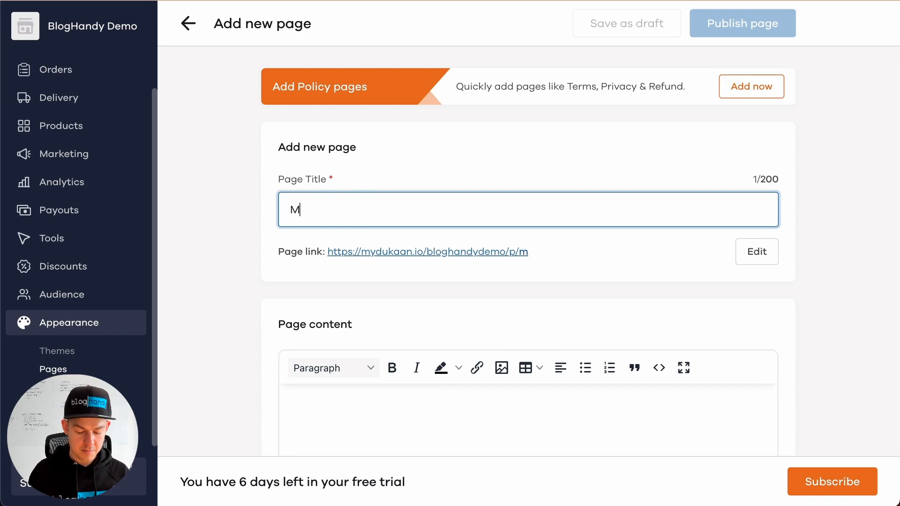
text(y Blog)
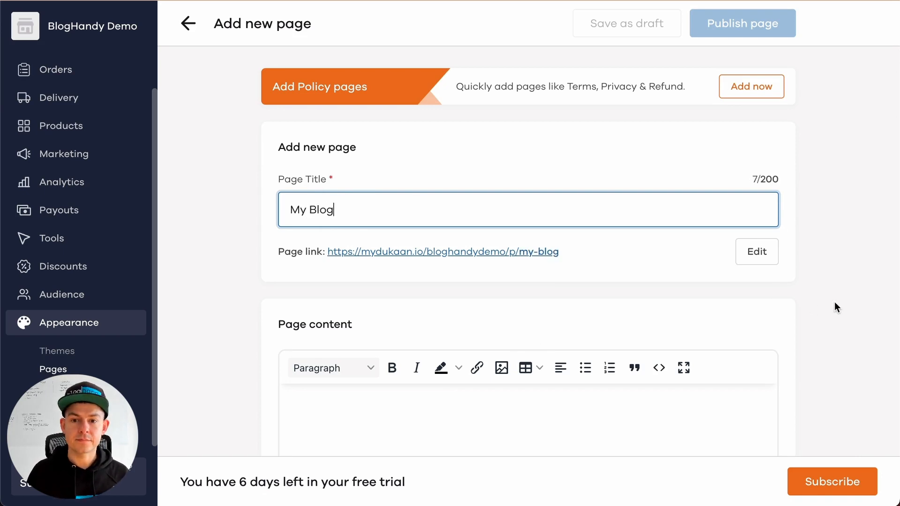
click(853, 305)
Open the source code view for the new page's content
scroll(853, 304, down, 3)
click(400, 298)
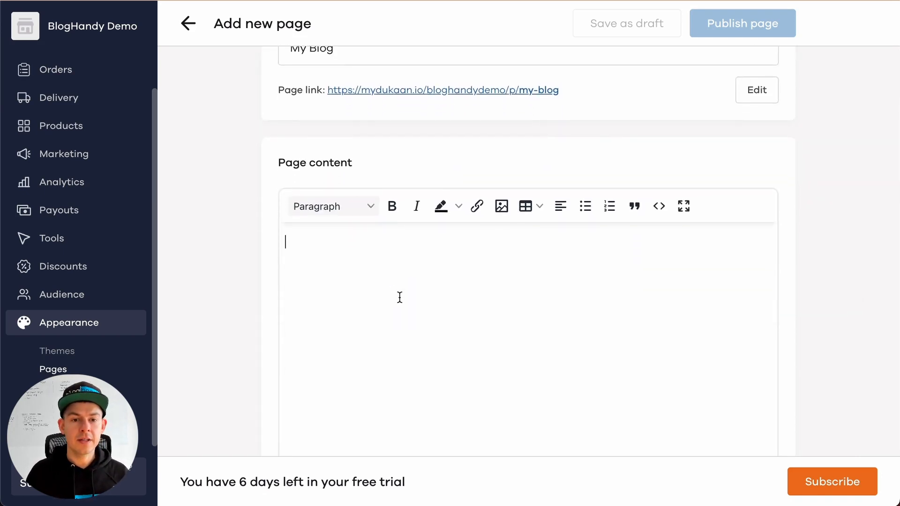
scroll(400, 297, down, 1)
scroll(400, 297, down, 1)
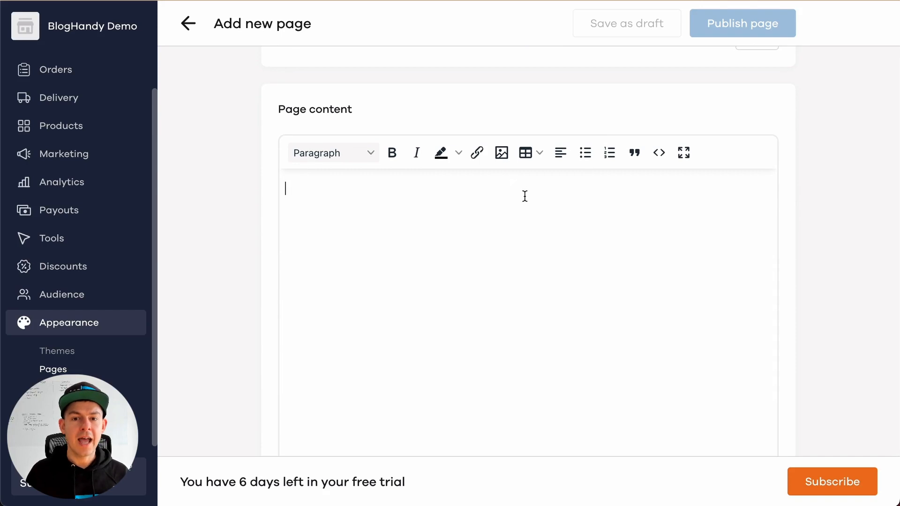
click(658, 155)
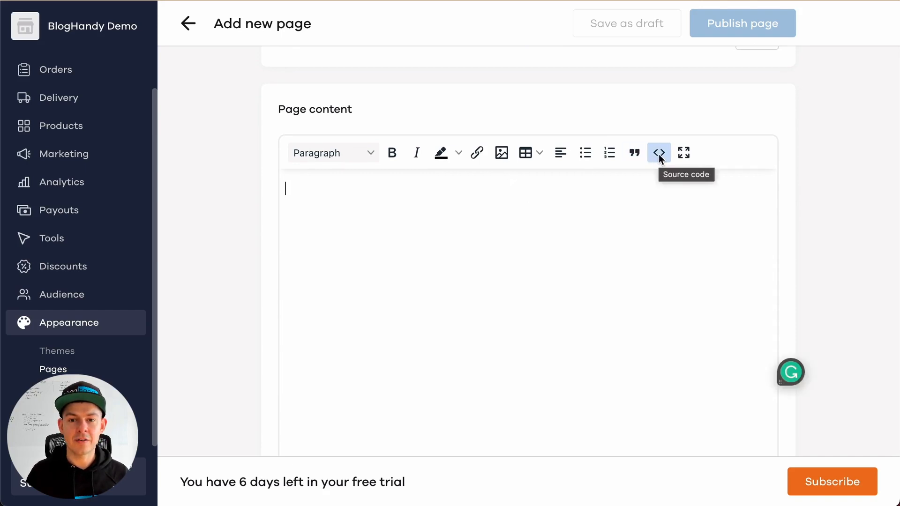
click(659, 154)
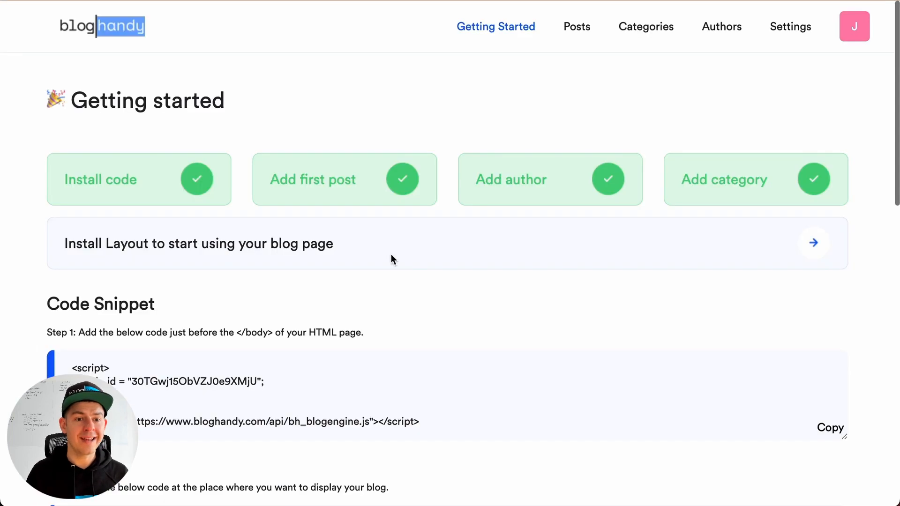
Switch to BlogHandy's Getting Started page and copy the Step 2 snippet <div id="bh-posts"></div>
scroll(392, 263, down, 3)
scroll(396, 277, down, 3)
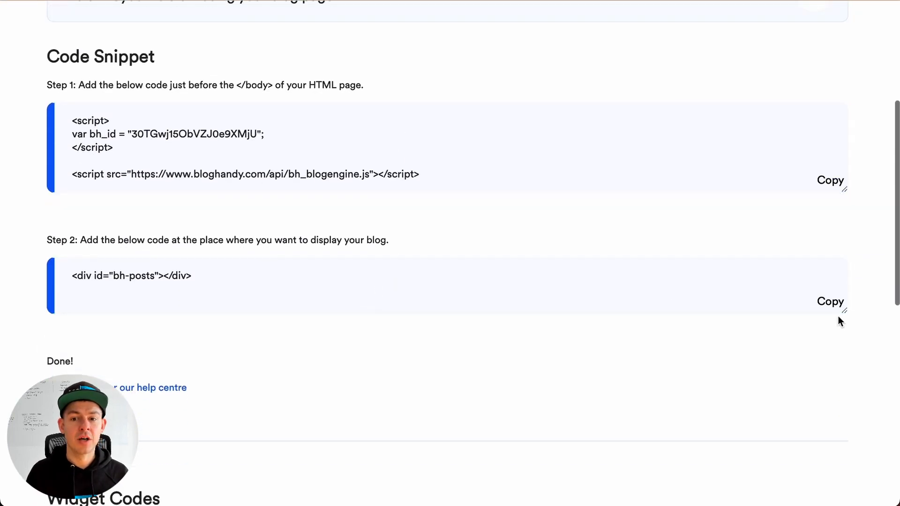
click(830, 305)
click(61, 279)
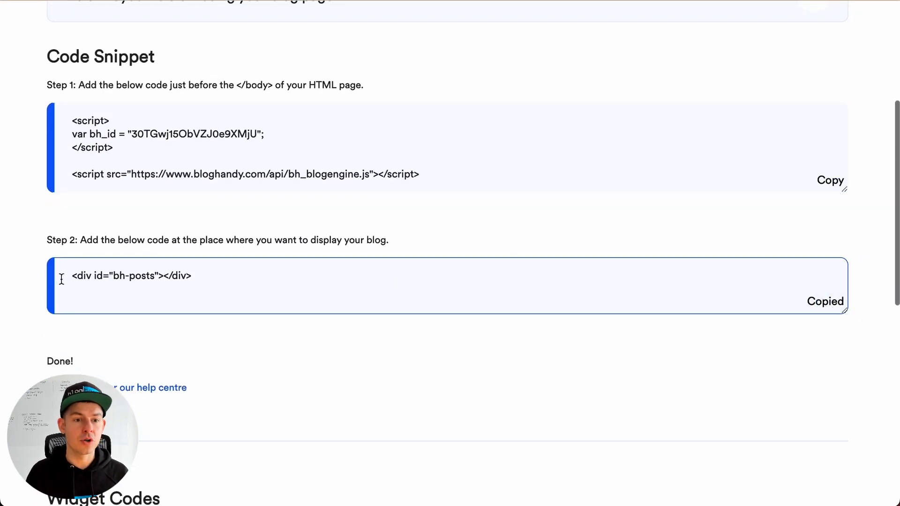
drag(68, 276, 242, 290)
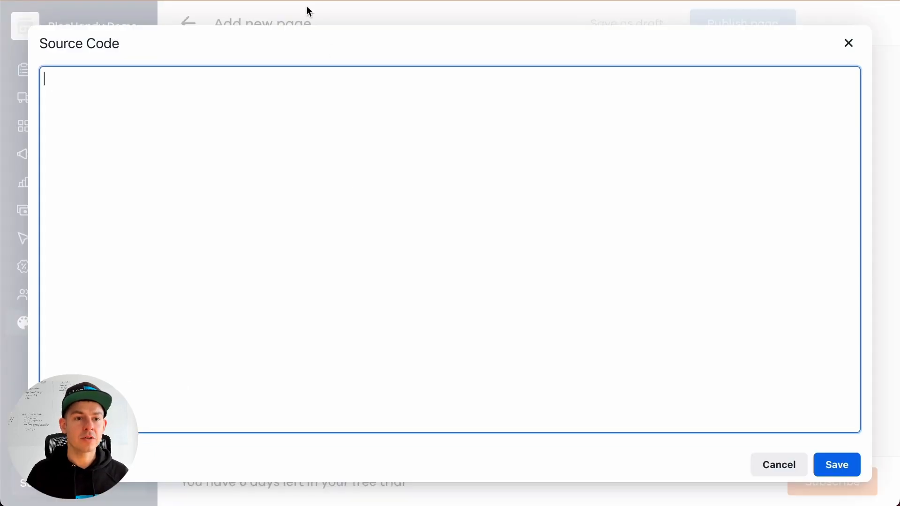
Back in Dukaan, paste <div id="bh-posts"></div> into the page's source code and save it
click(351, 198)
key(ctrl+v)
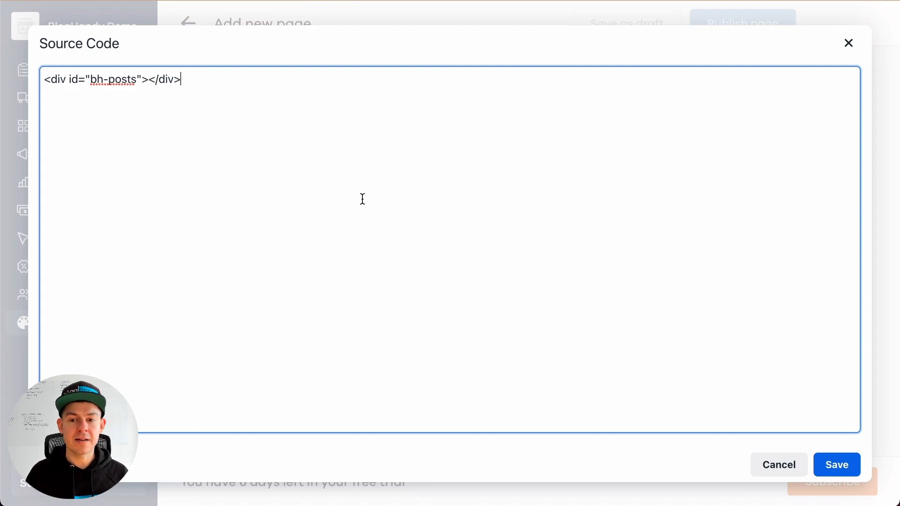
click(838, 465)
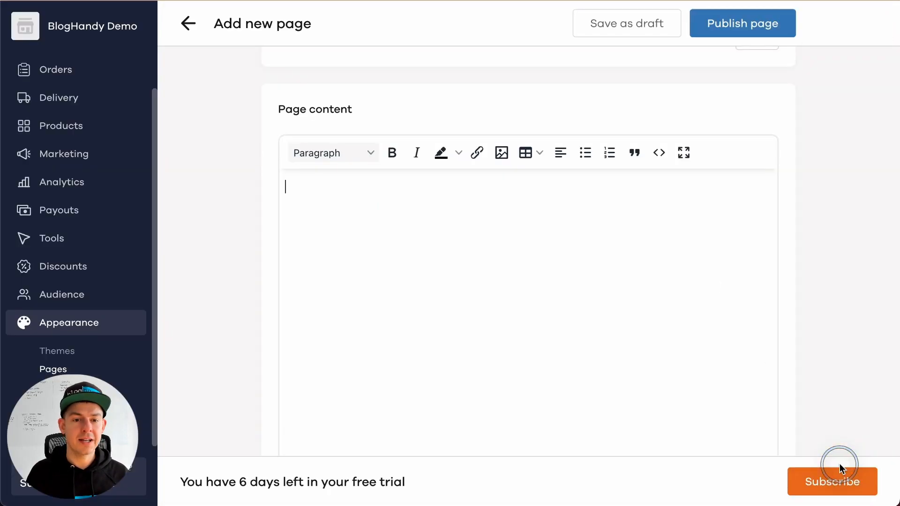
Recheck the saved source code of the My Blog page and publish the page
scroll(443, 237, up, 2)
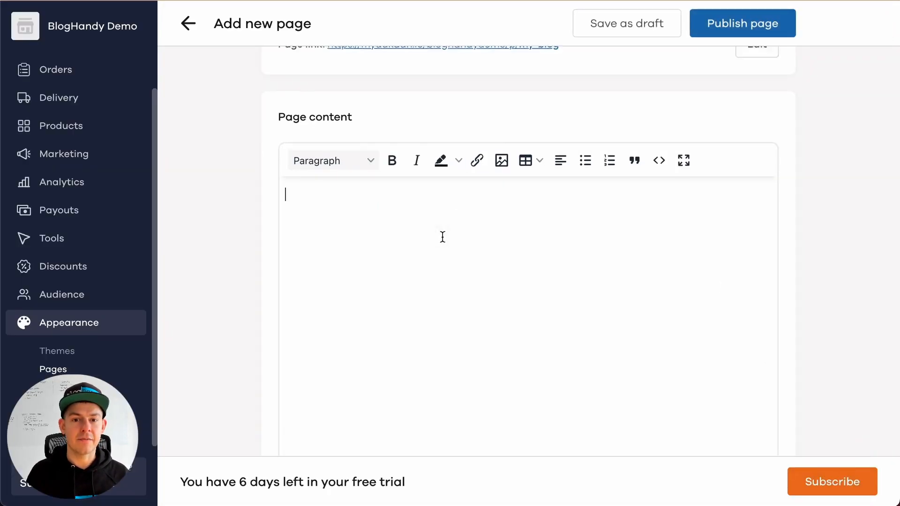
click(659, 249)
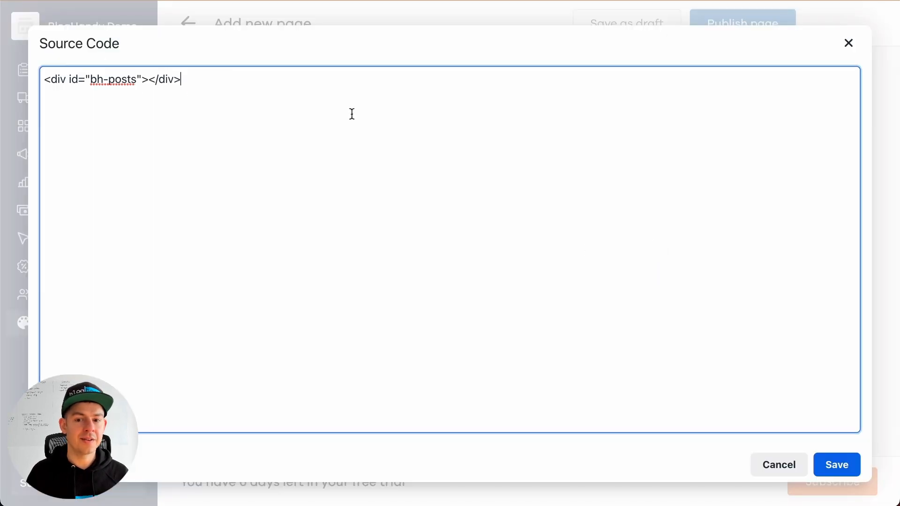
click(833, 465)
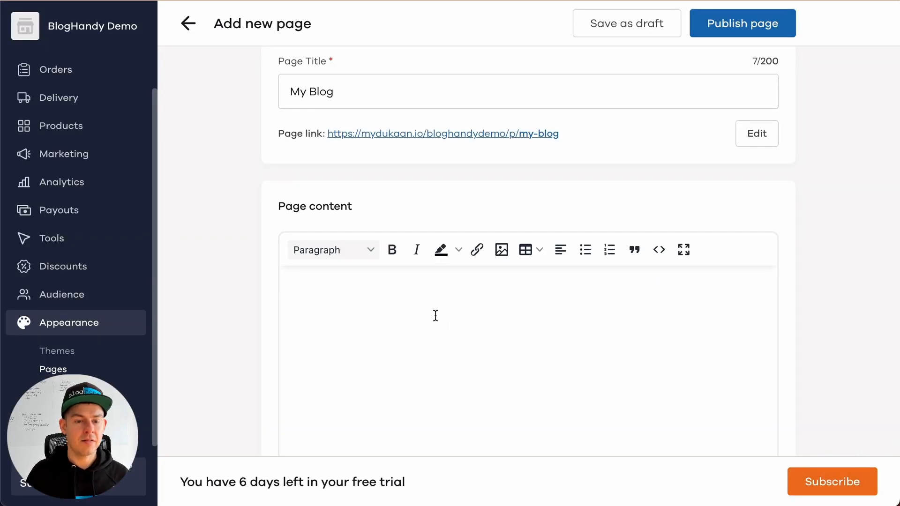
scroll(529, 341, down, 5)
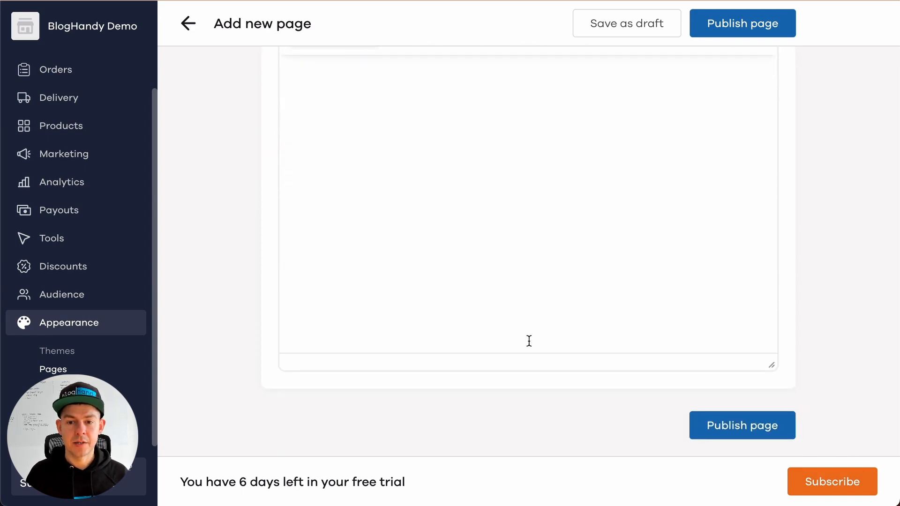
click(722, 427)
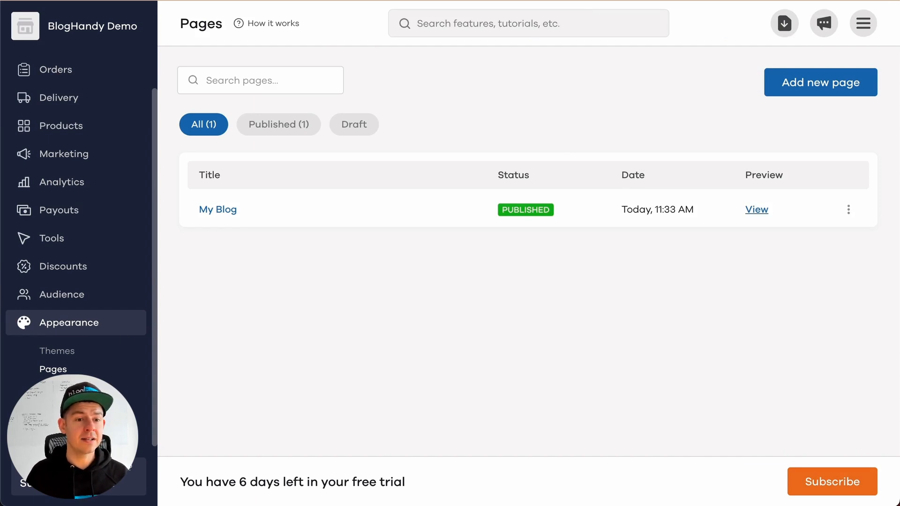
Check the My Blog entry and its navigation label in the store's menu structure
click(54, 387)
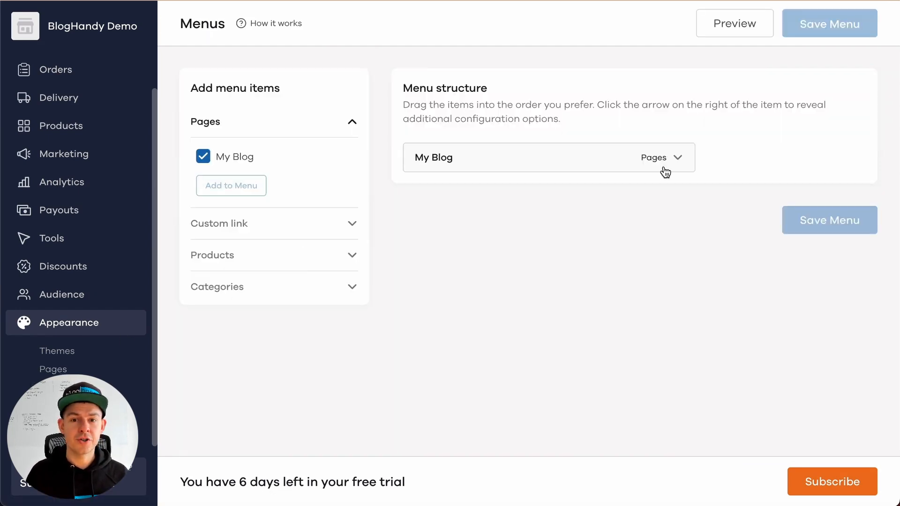
click(679, 160)
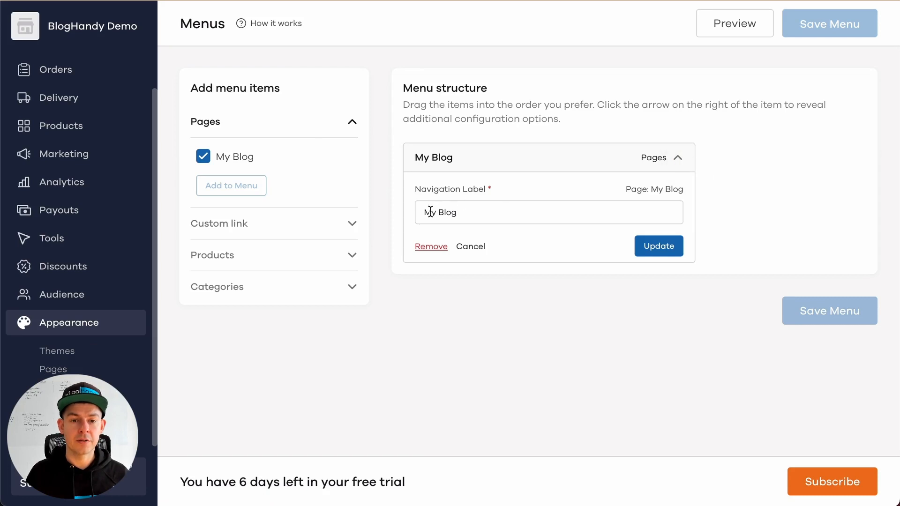
click(676, 158)
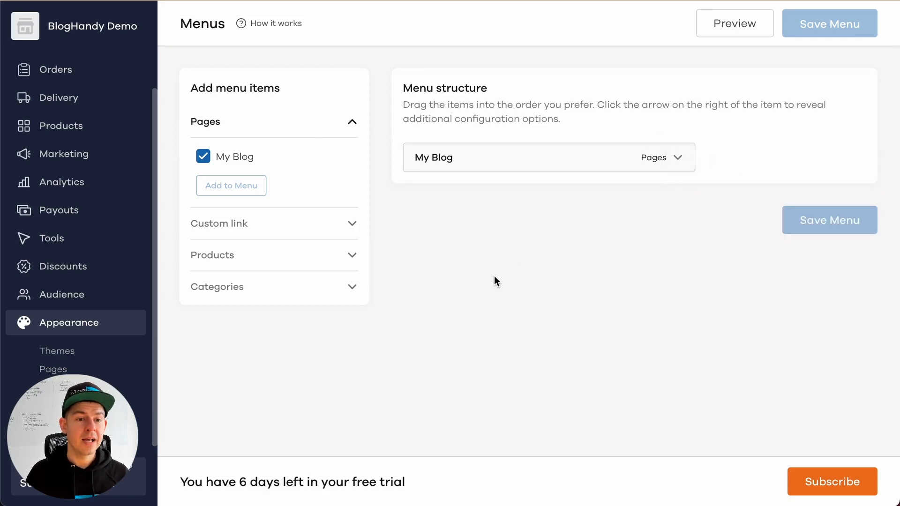
Open the active Oxford theme's code editor, close index.html and open layout.html
click(56, 351)
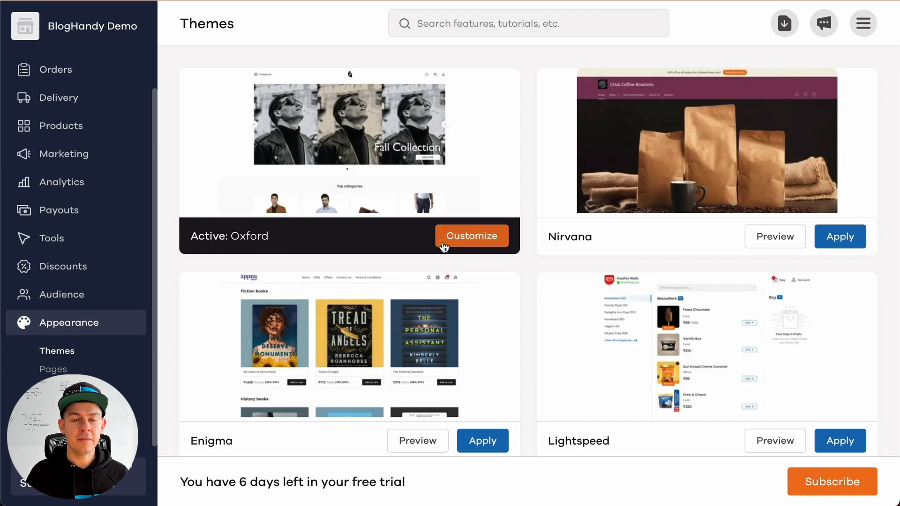
click(488, 243)
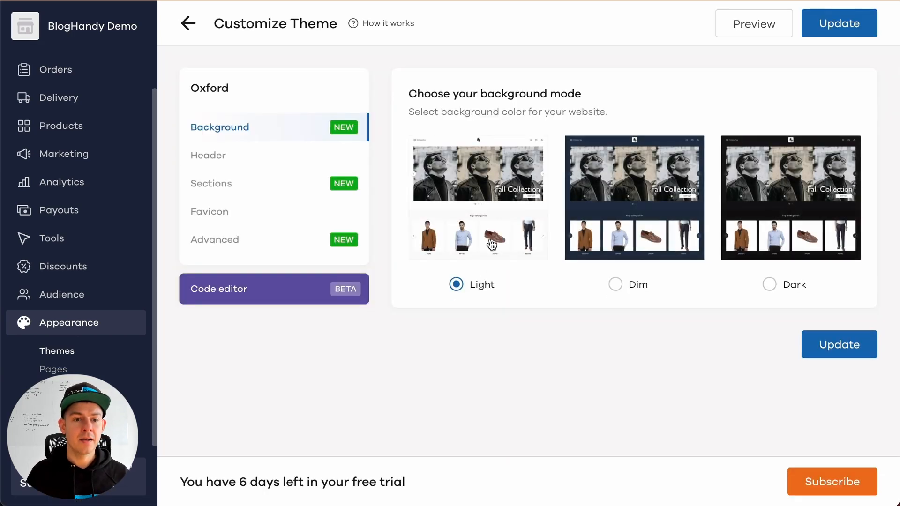
click(212, 297)
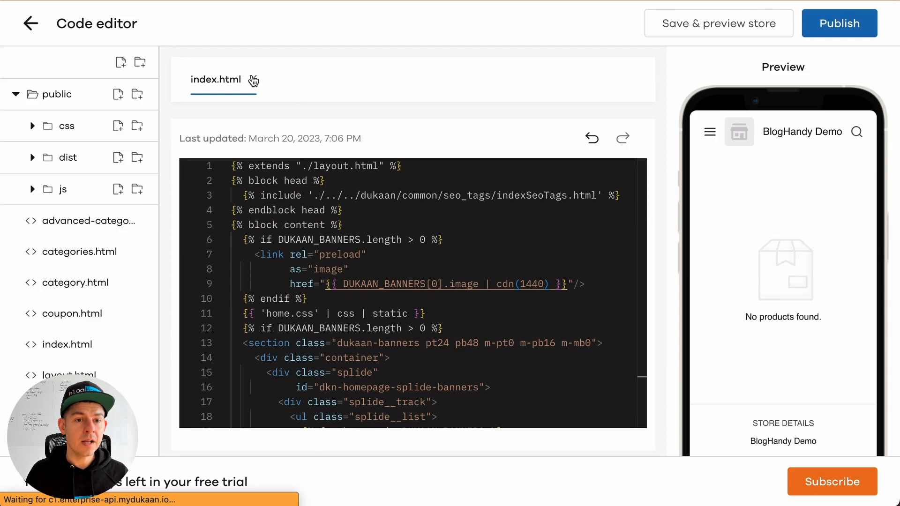
click(251, 80)
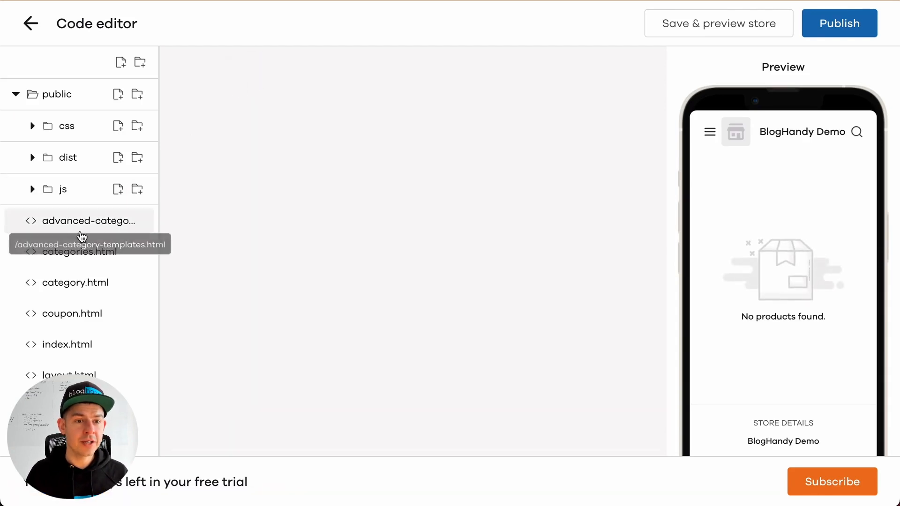
scroll(71, 344, down, 1)
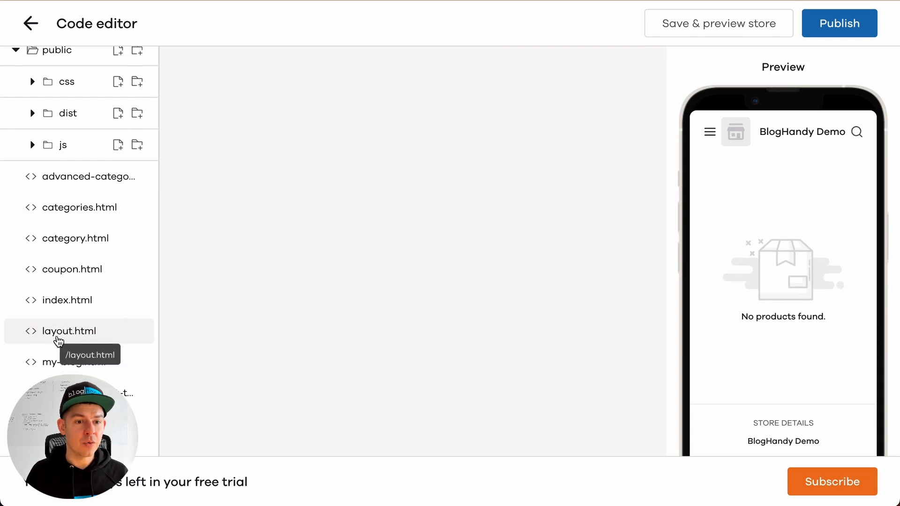
click(55, 338)
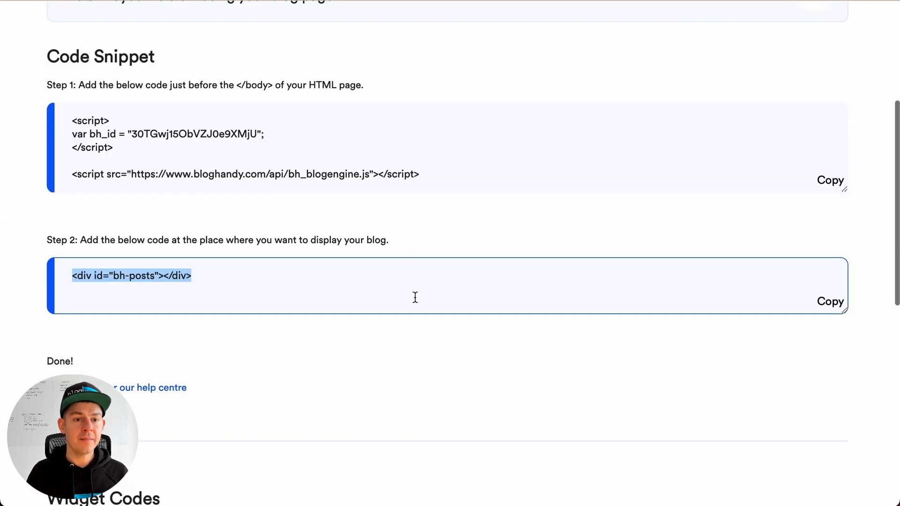
Copy the Step 1 script snippet from BlogHandy and paste it into Dukaan's layout.html directly below the opening <head> tag
scroll(507, 257, up, 3)
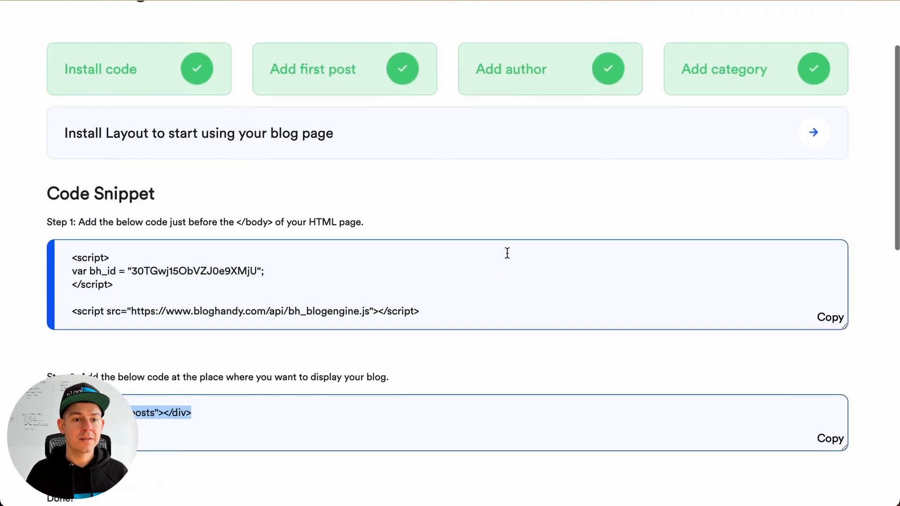
click(833, 319)
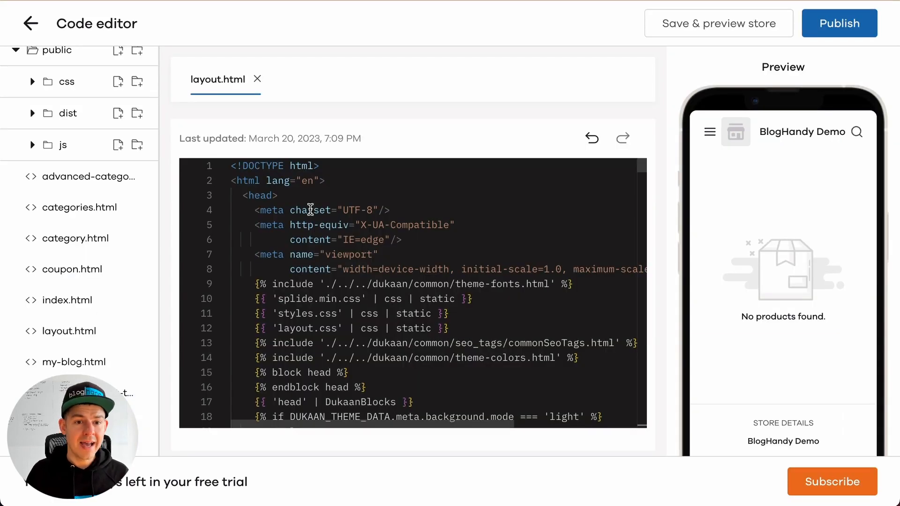
click(316, 199)
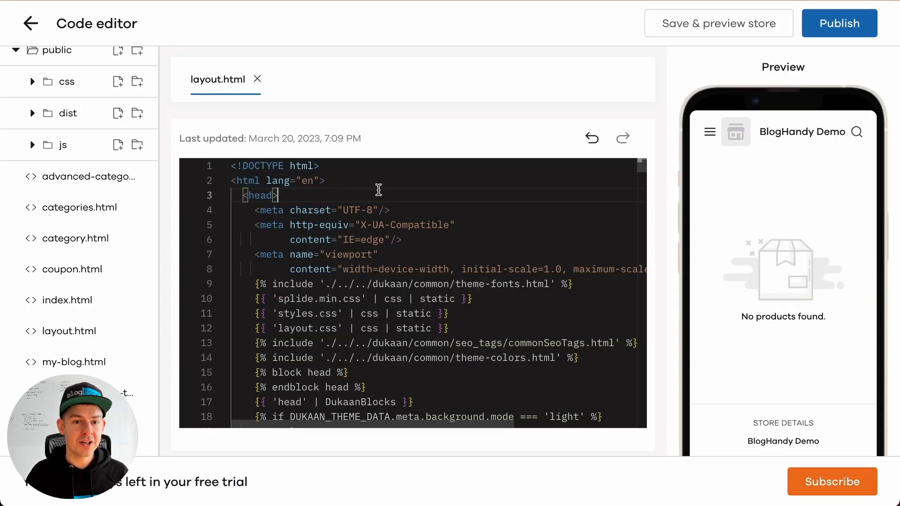
key(Return)
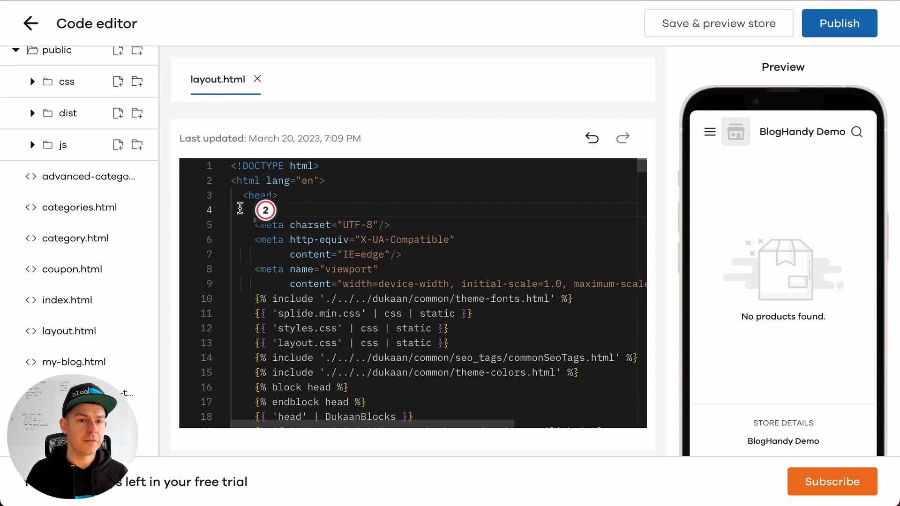
key(ctrl+v)
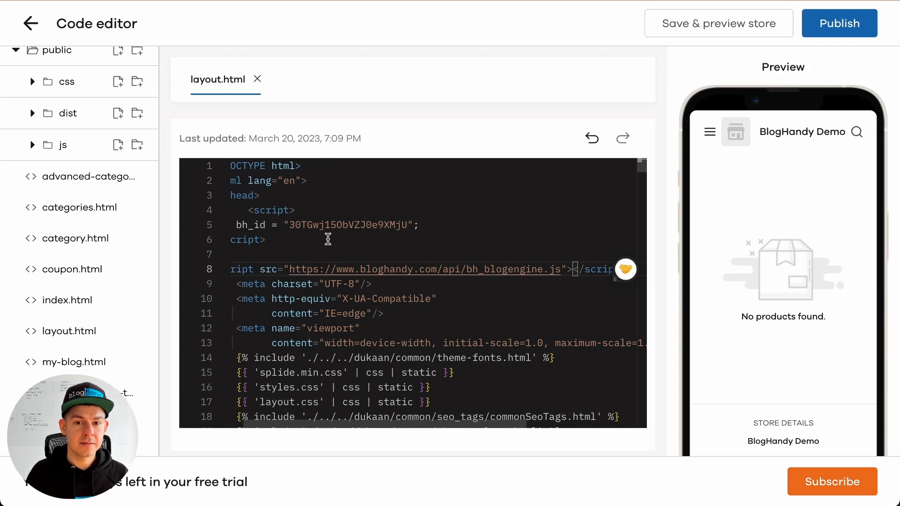
key(Return)
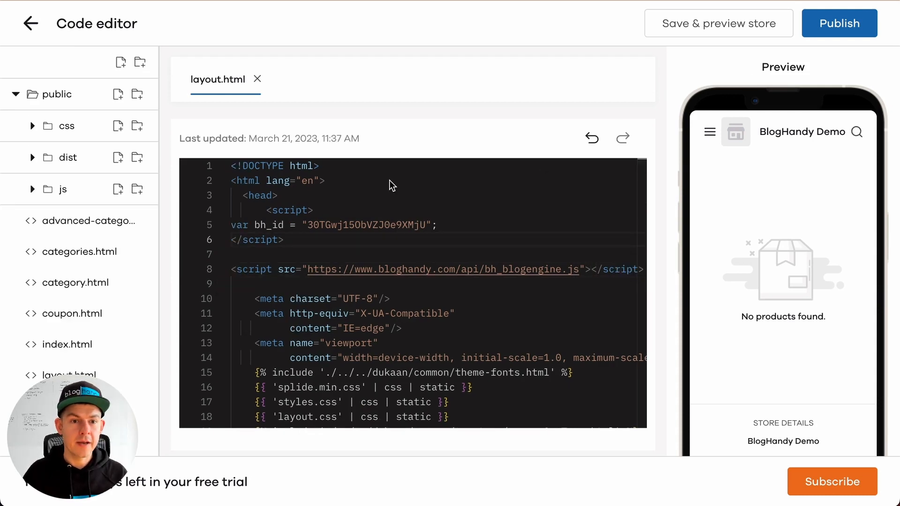
drag(256, 212, 317, 229)
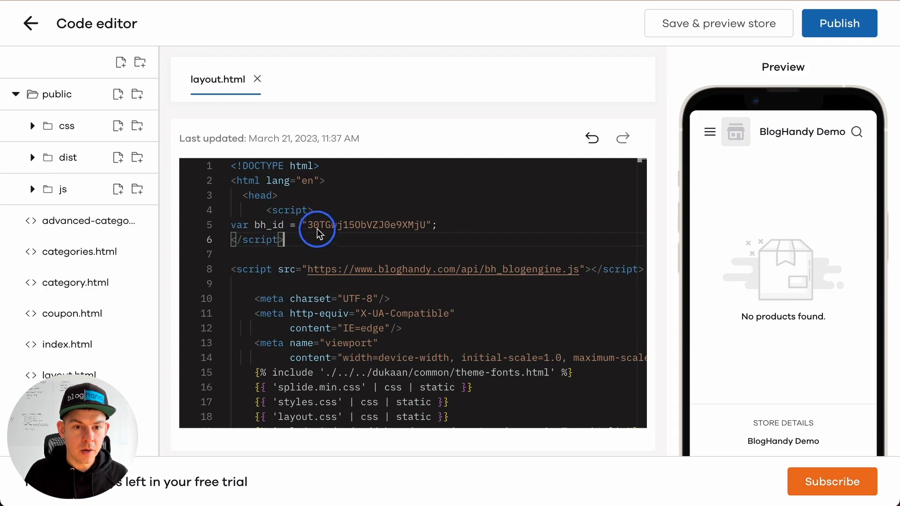
Check the inserted BlogHandy script in layout.html, save the theme code and preview the store
drag(258, 209, 322, 281)
click(321, 283)
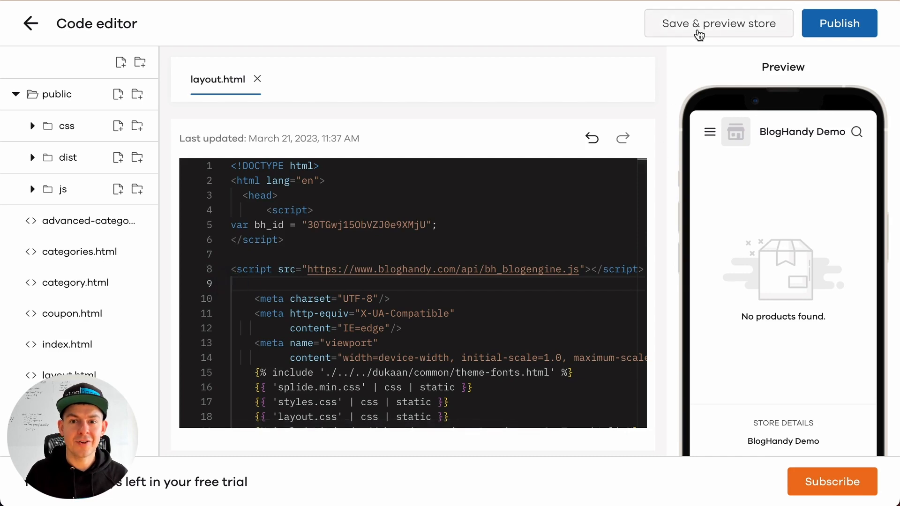
click(698, 34)
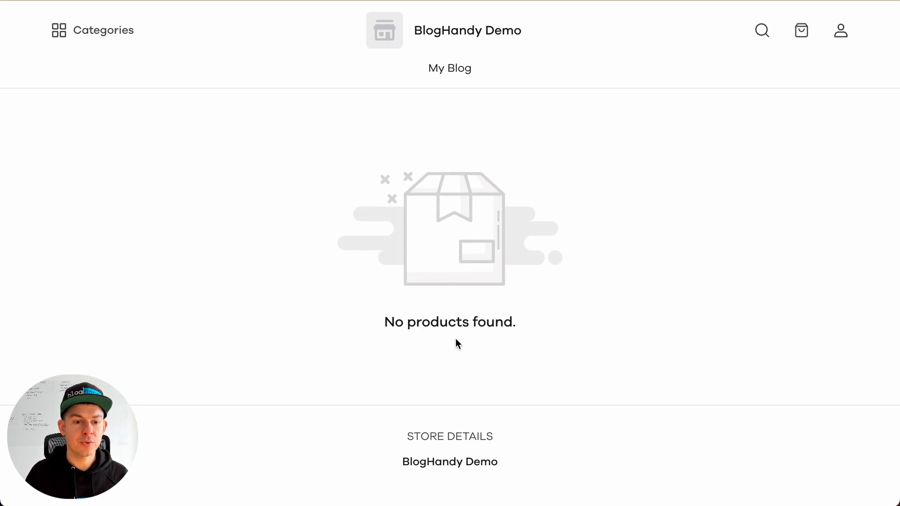
Open the My Blog page in the store preview and look through its blog posts
click(458, 72)
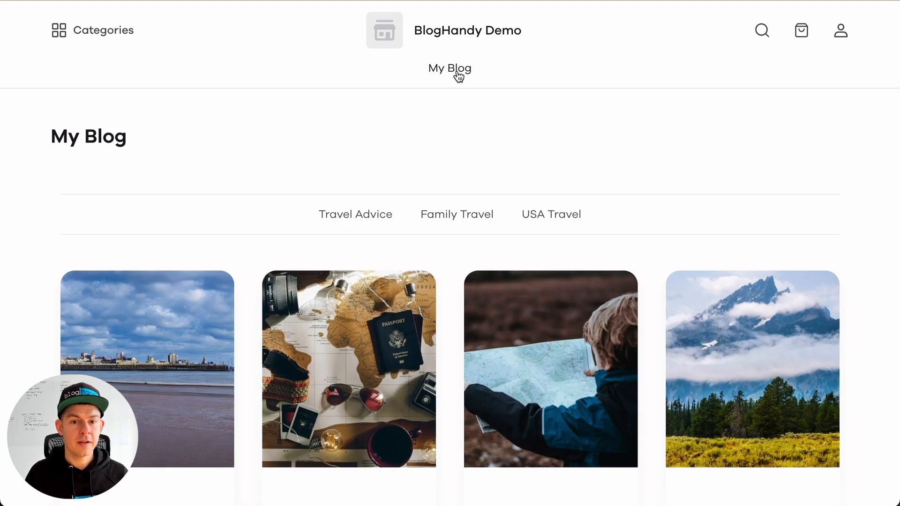
scroll(289, 135, down, 10)
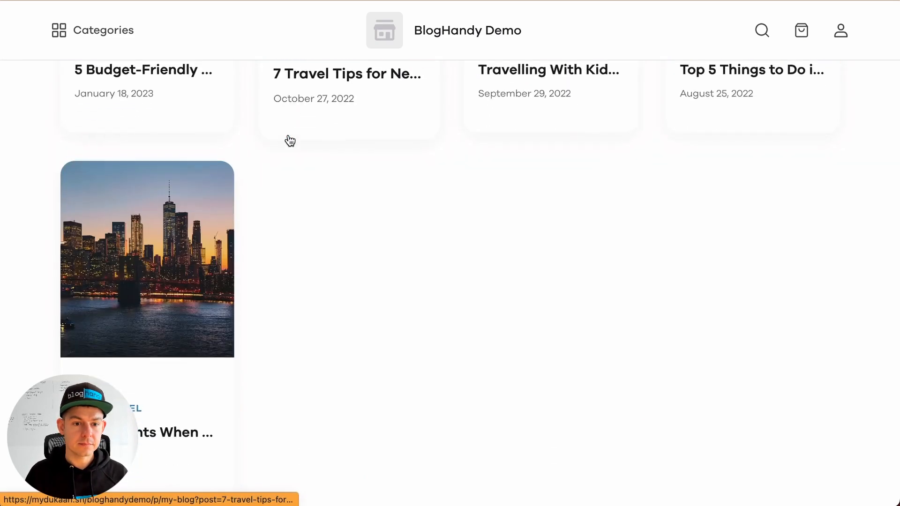
scroll(291, 140, up, 10)
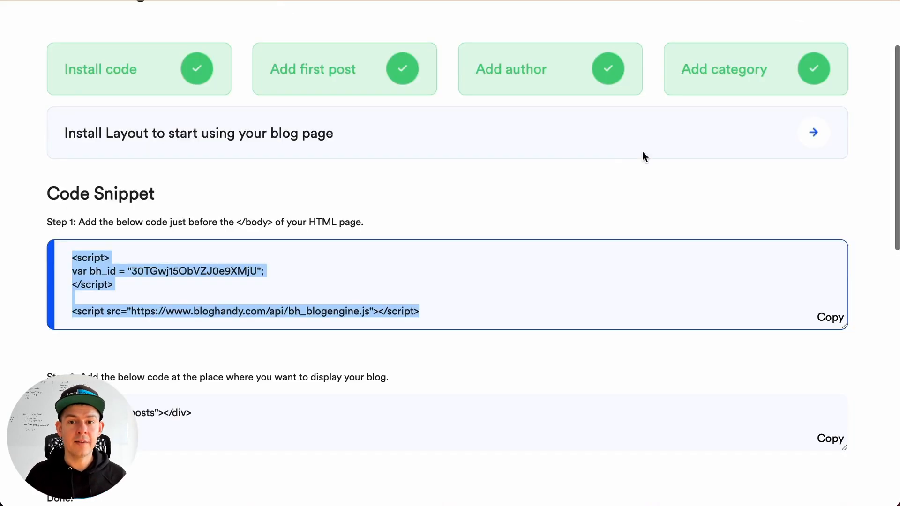
scroll(642, 157, up, 3)
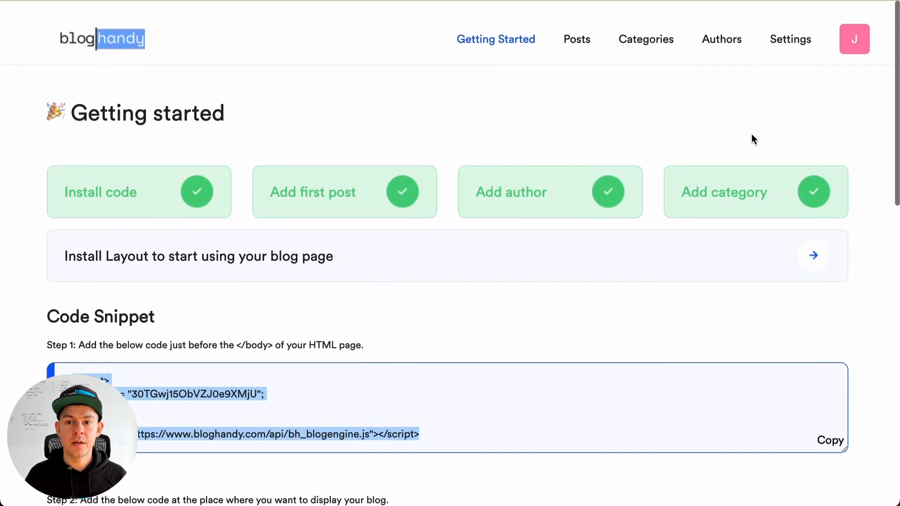
click(795, 33)
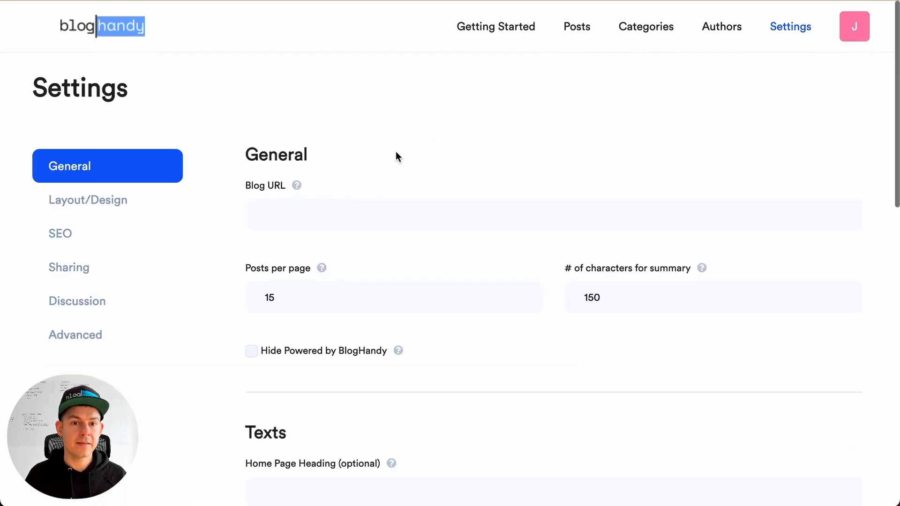
click(341, 204)
key(ctrl+v)
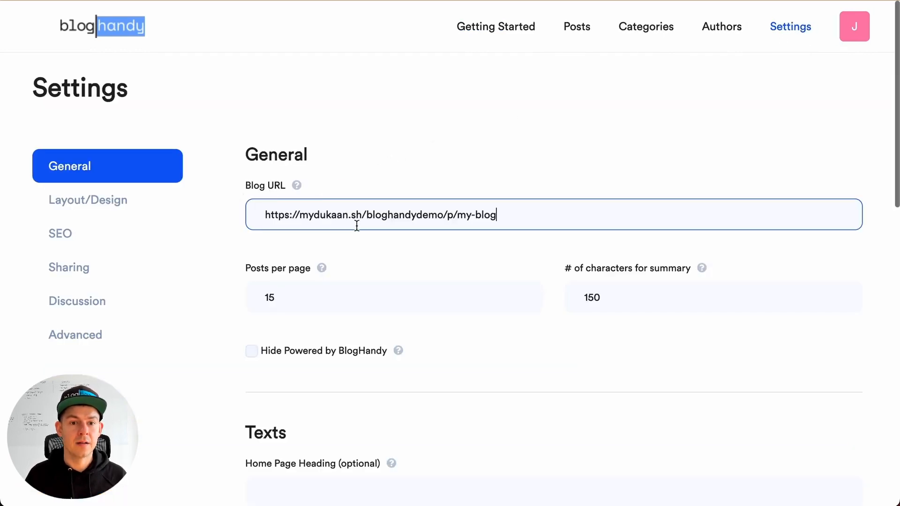
scroll(355, 230, down, 15)
click(288, 396)
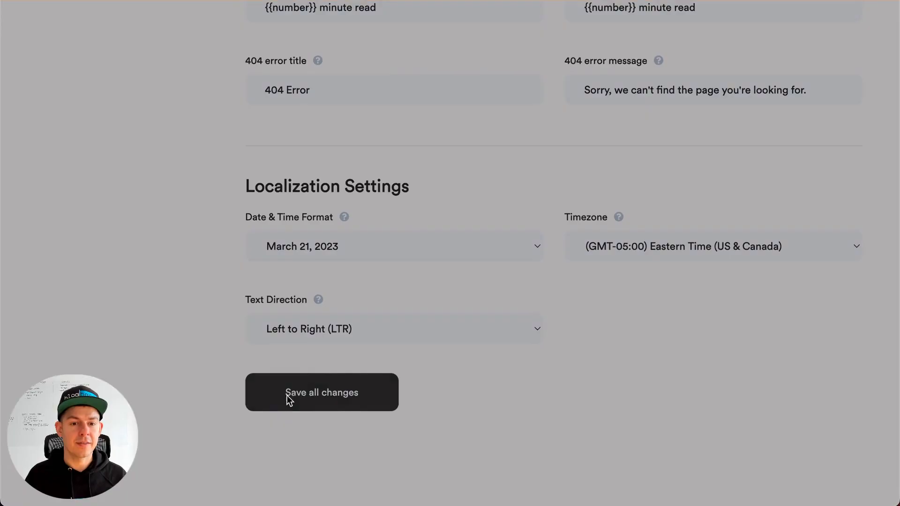
click(451, 345)
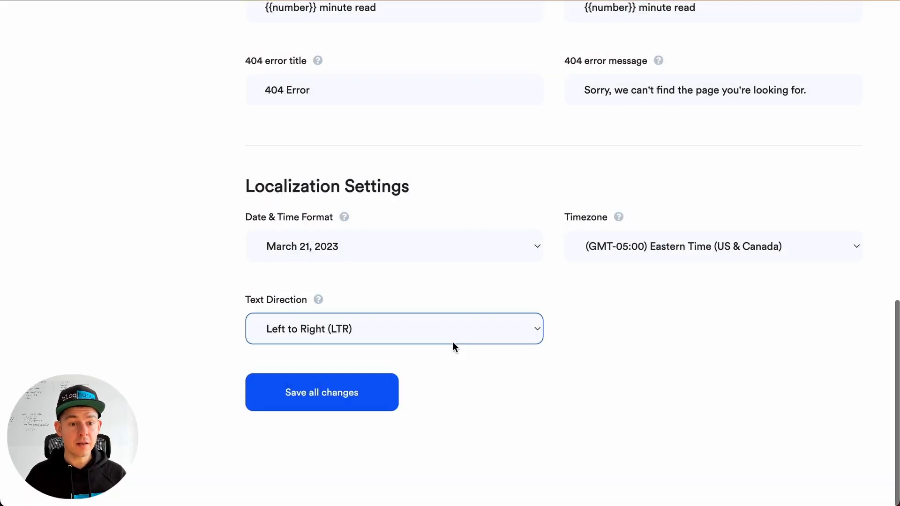
Enable the Cover layout for the blog's main page in BlogHandy's Layout/Design settings
scroll(453, 342, up, 15)
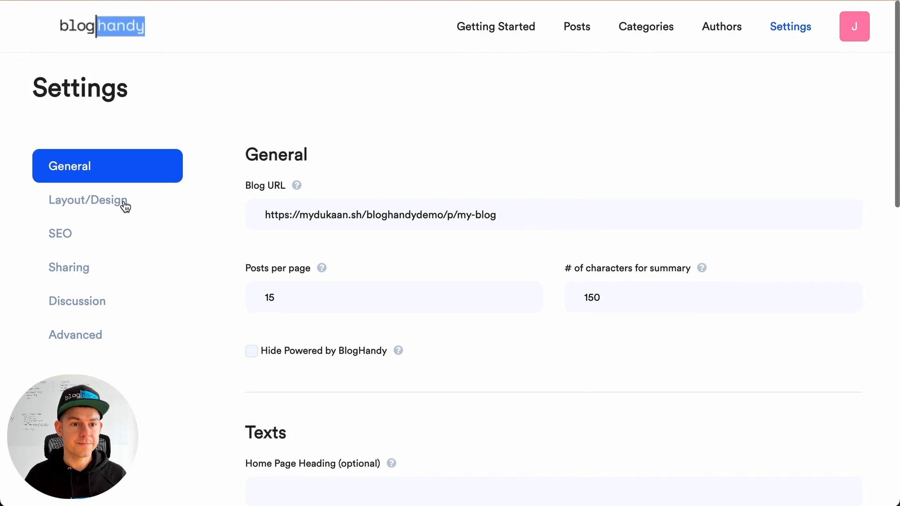
click(69, 205)
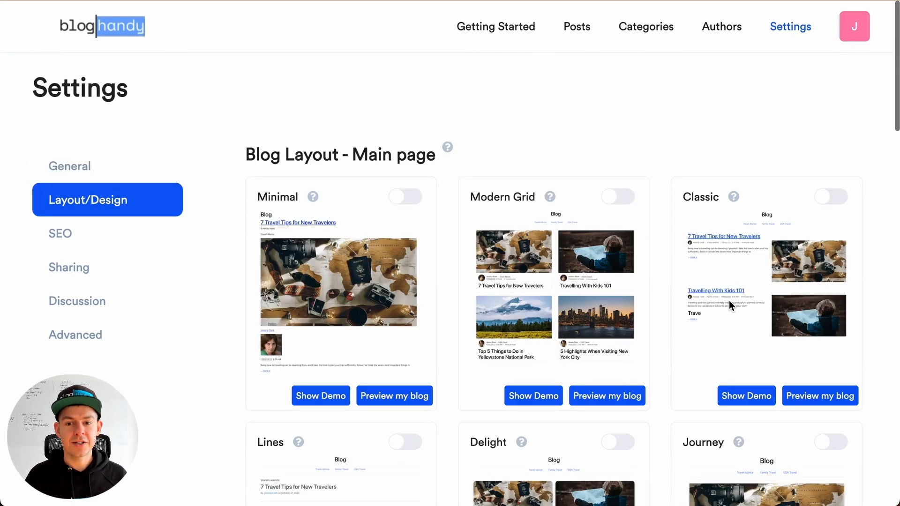
scroll(730, 300, down, 3)
scroll(426, 287, down, 8)
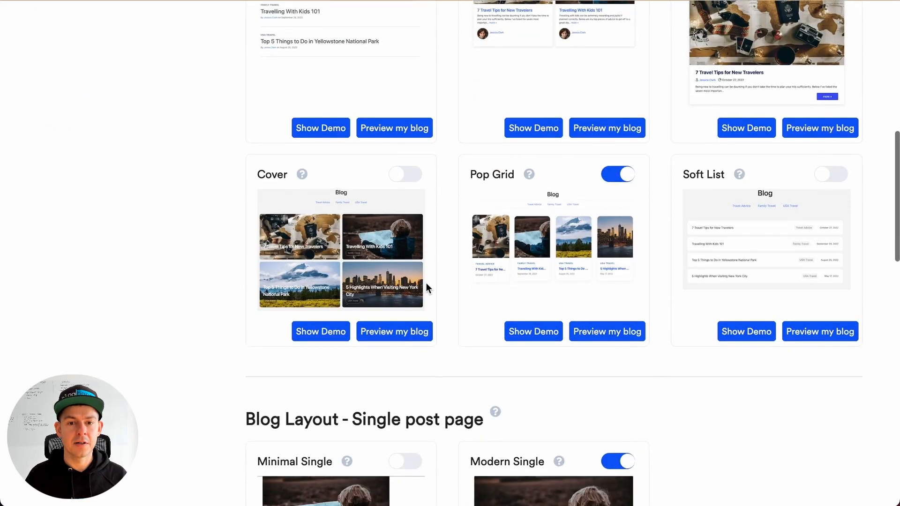
scroll(427, 284, down, 2)
scroll(427, 219, up, 2)
click(417, 189)
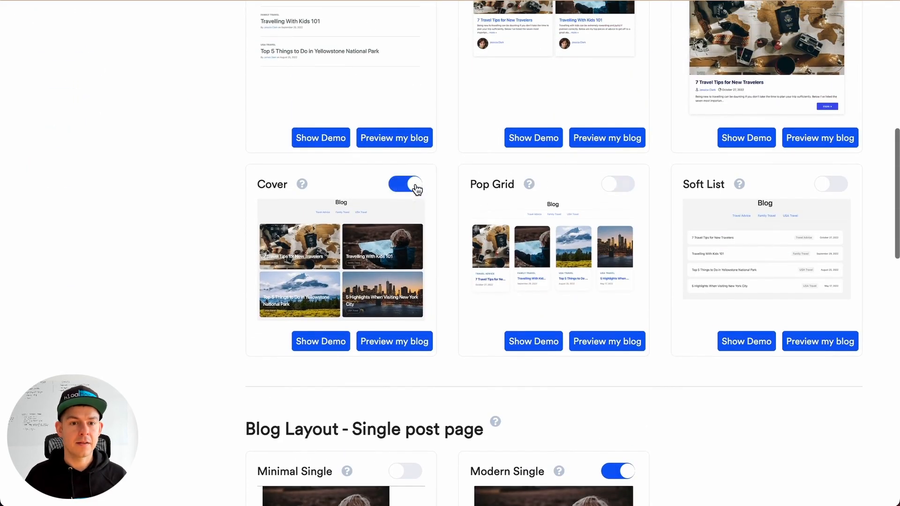
click(458, 359)
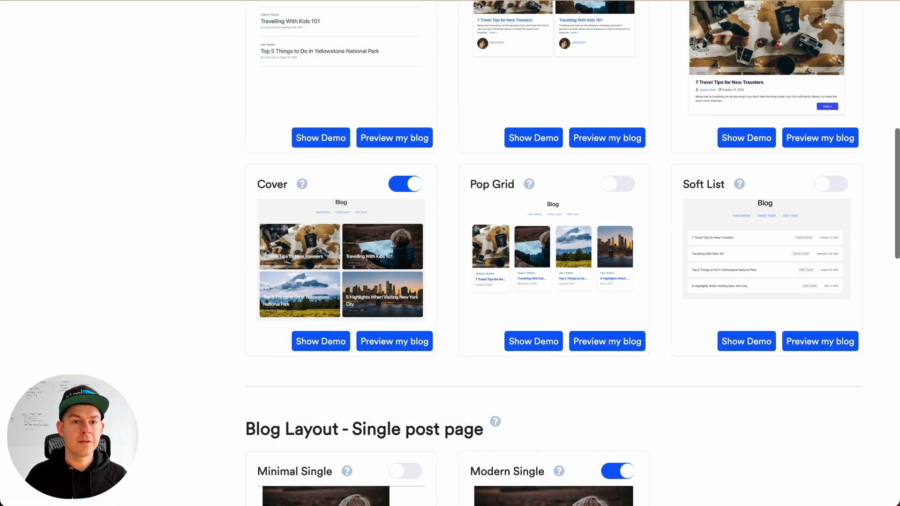
Reload the store's My Blog page and review how the posts look in the Cover layout
click(368, 139)
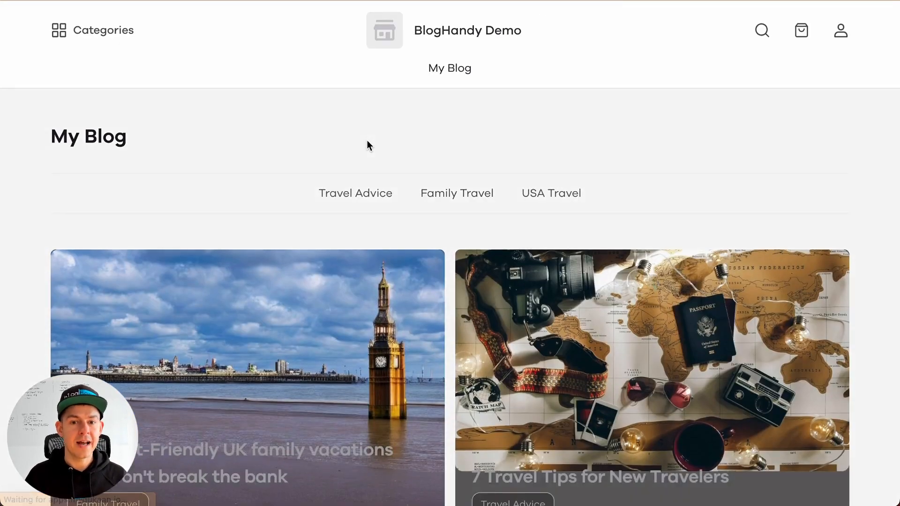
scroll(367, 141, down, 2)
scroll(367, 140, down, 8)
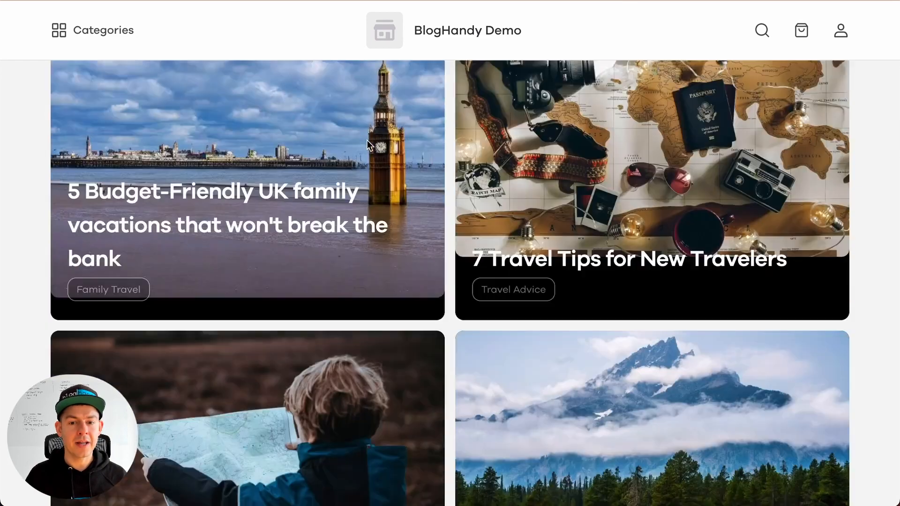
scroll(367, 139, up, 4)
scroll(367, 139, up, 5)
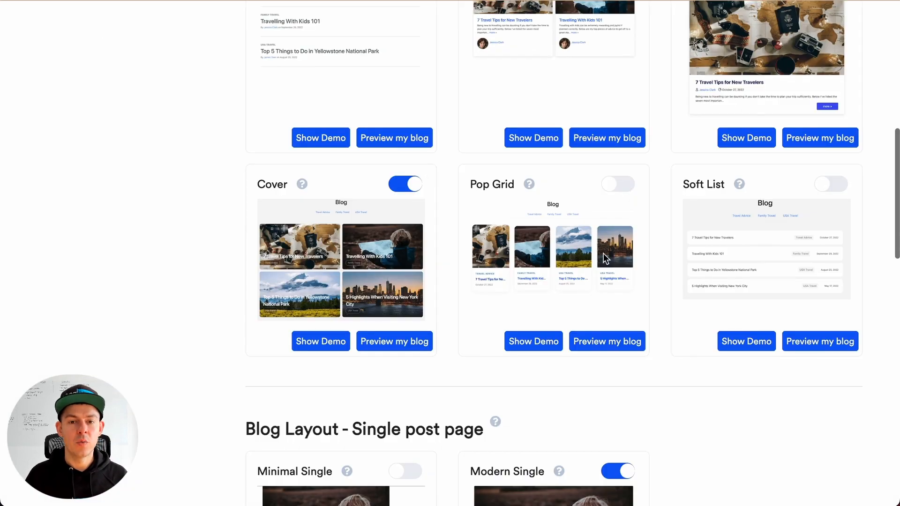
Switch the blog's main page to the Modern Grid layout in BlogHandy and check it on the reloaded My Blog page
scroll(603, 253, up, 3)
scroll(603, 258, up, 5)
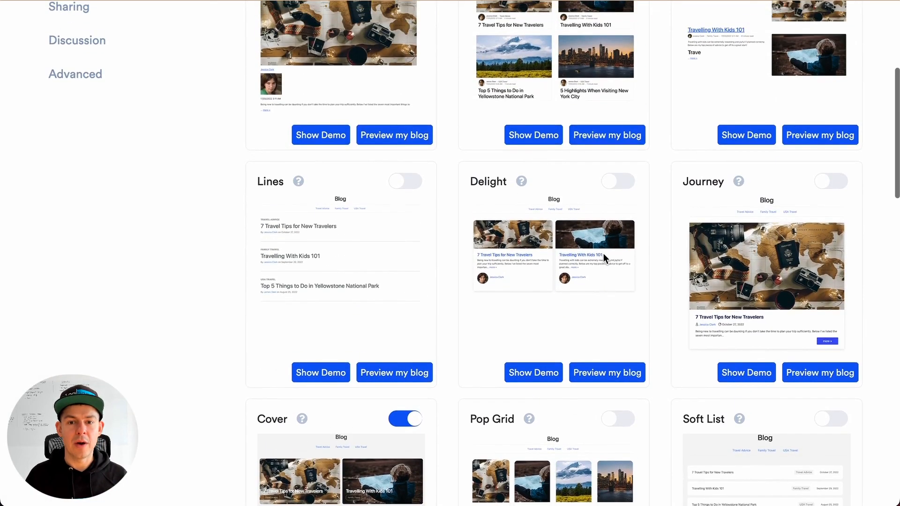
click(627, 136)
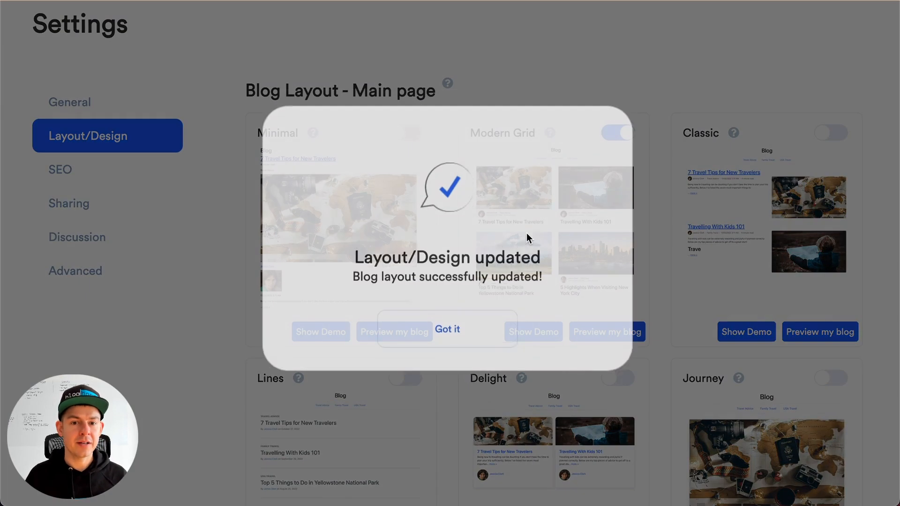
click(458, 346)
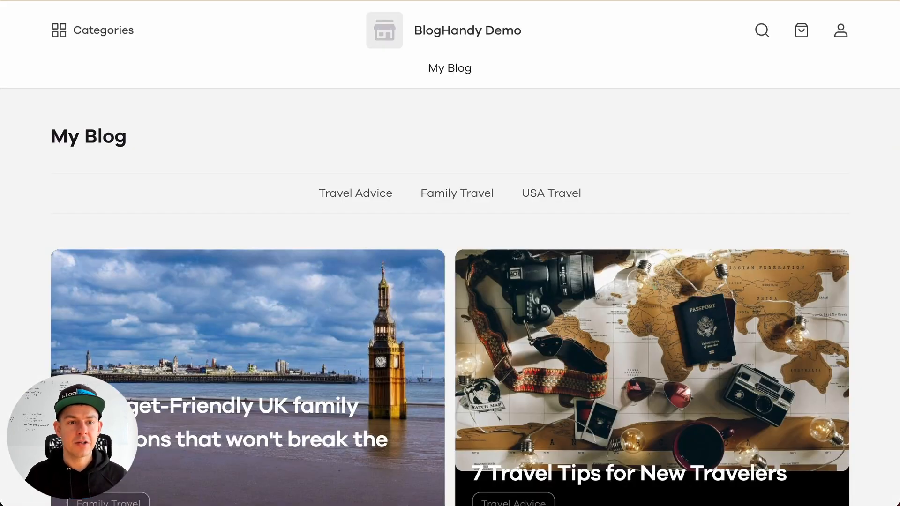
key(super+r)
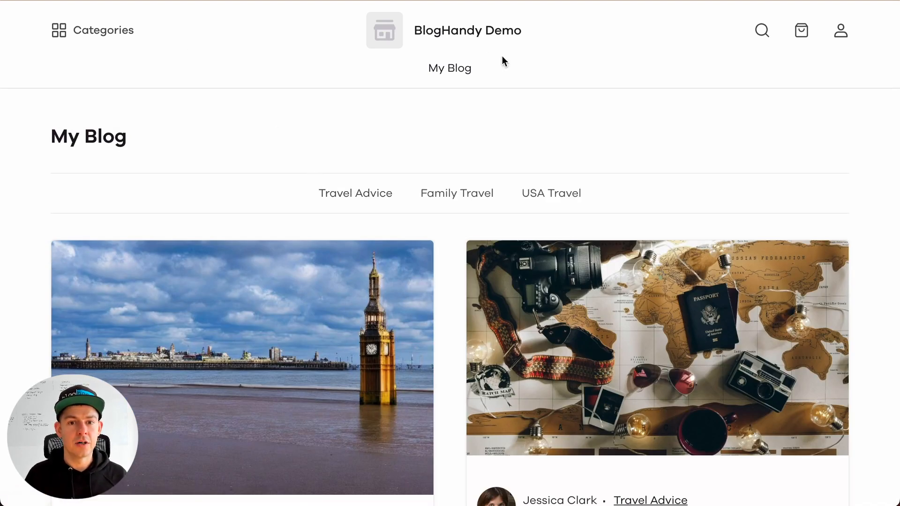
key(ctrl+shift+Tab)
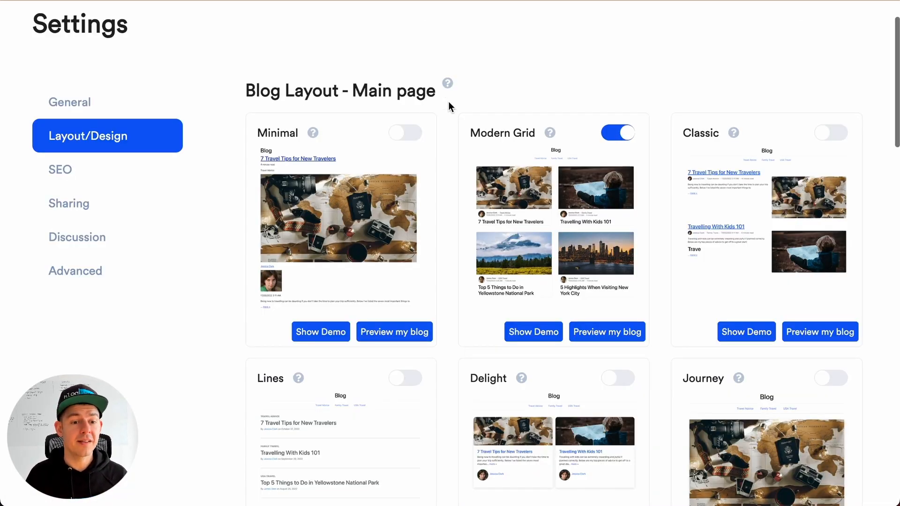
Look through the remaining Layout/Design settings down to the Miscellaneous options and the Custom CSS field
scroll(448, 102, down, 20)
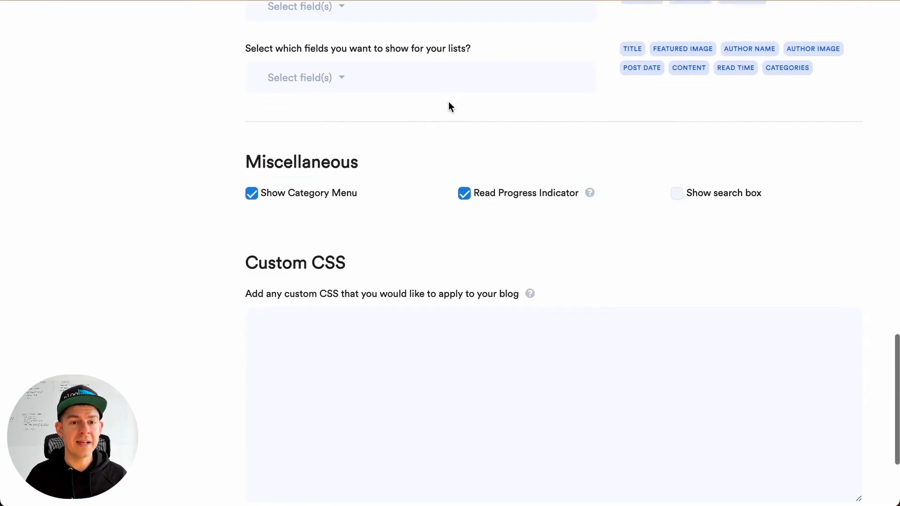
click(346, 303)
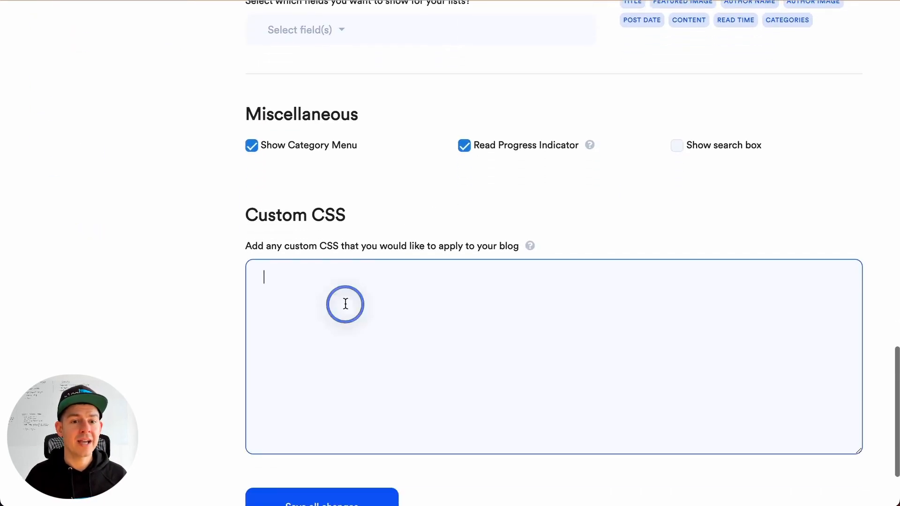
scroll(346, 303, down, 2)
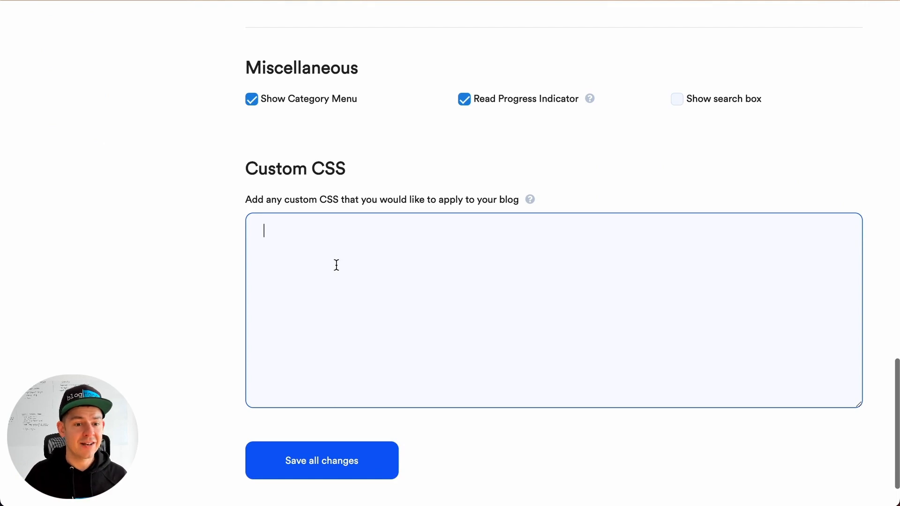